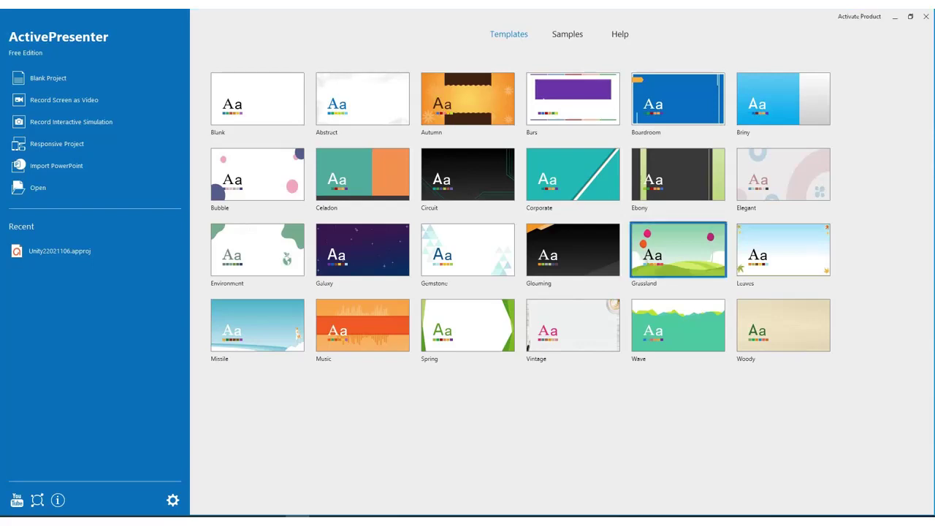
Open the Samples gallery and close the Memory Game sample preview.
click(566, 33)
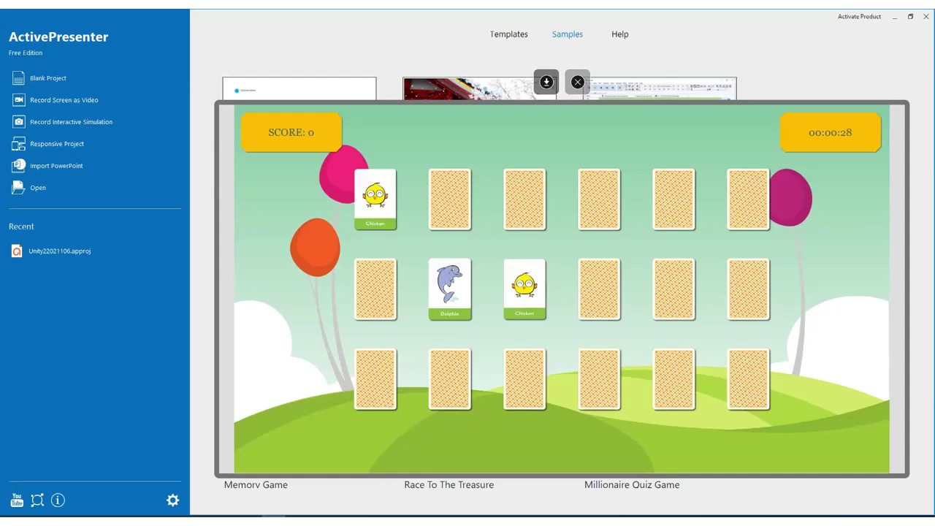
click(578, 82)
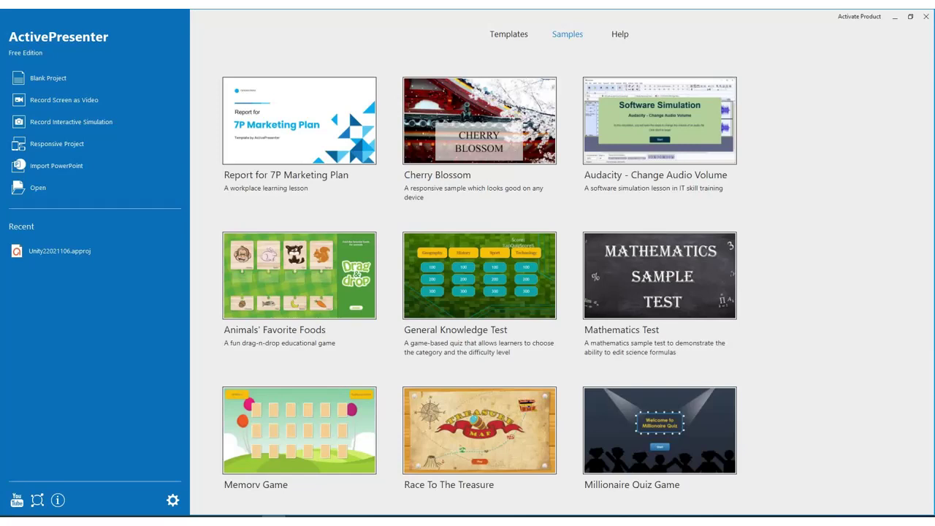
Switch to Templates, then center the Open project window and dismiss it without opening anything.
click(509, 34)
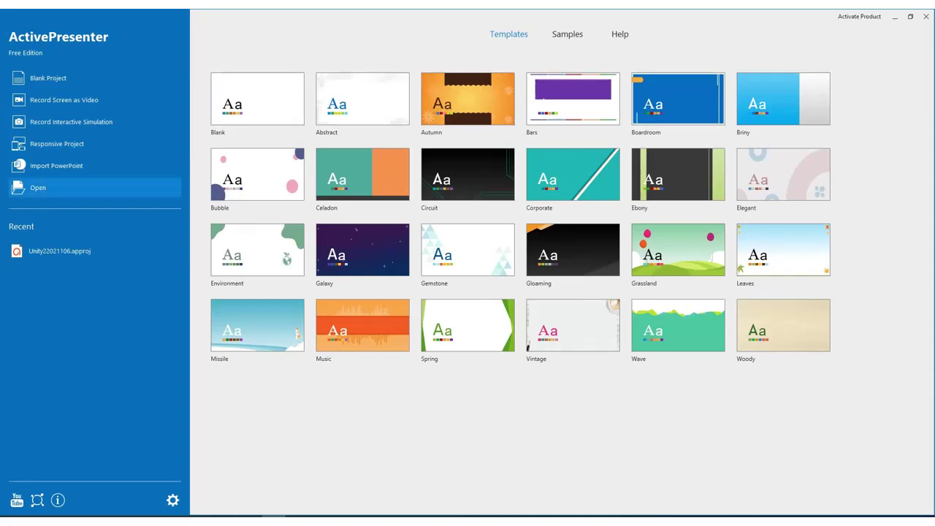
click(38, 187)
drag(304, 21, 526, 107)
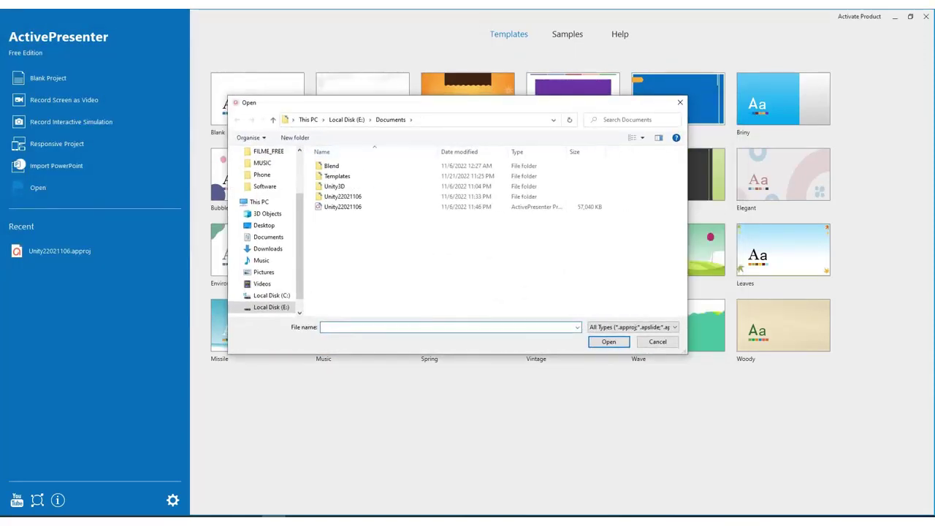
key(Escape)
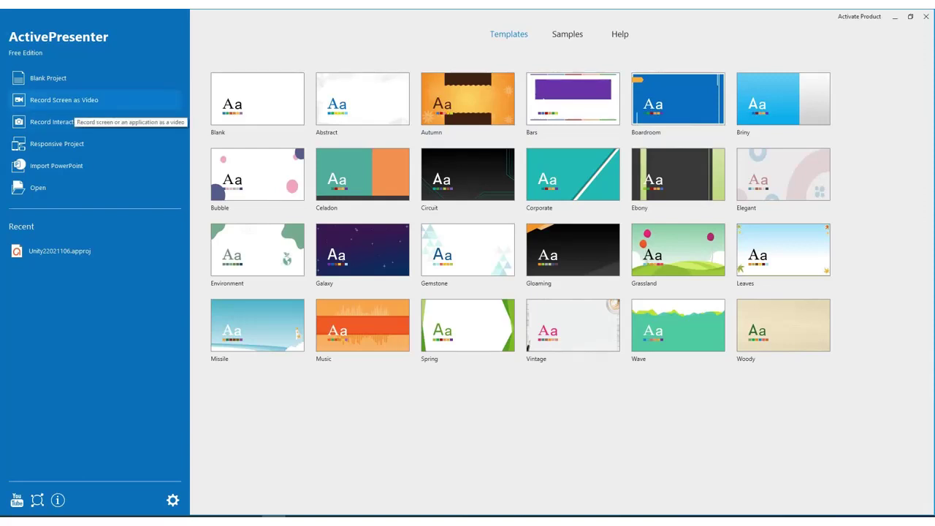
click(110, 100)
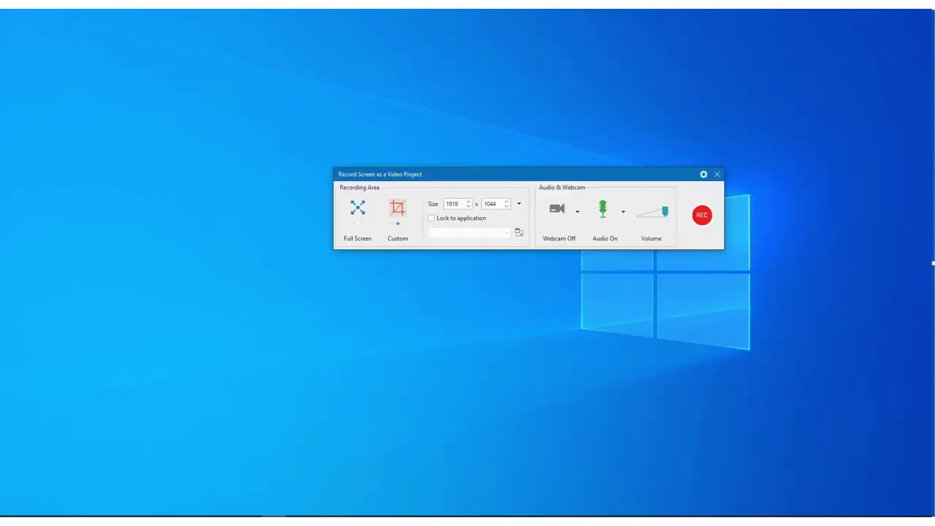
click(703, 174)
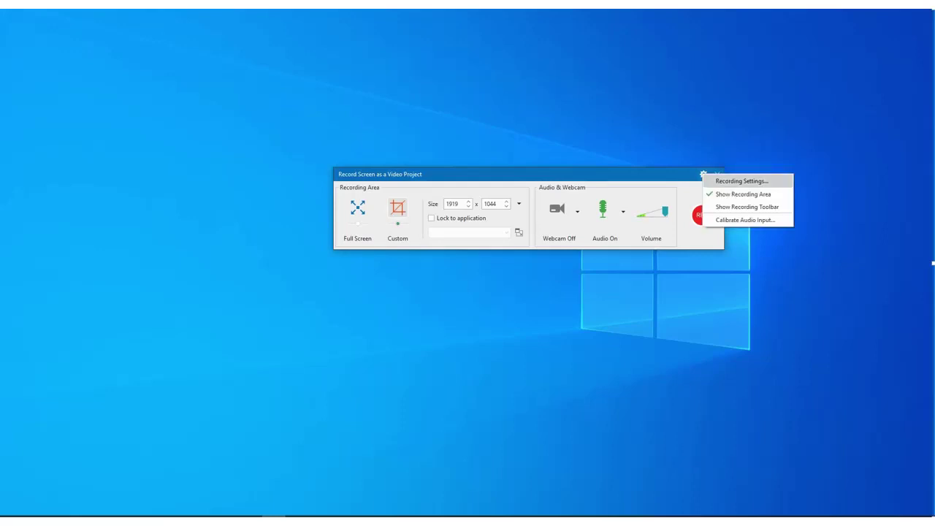
click(741, 180)
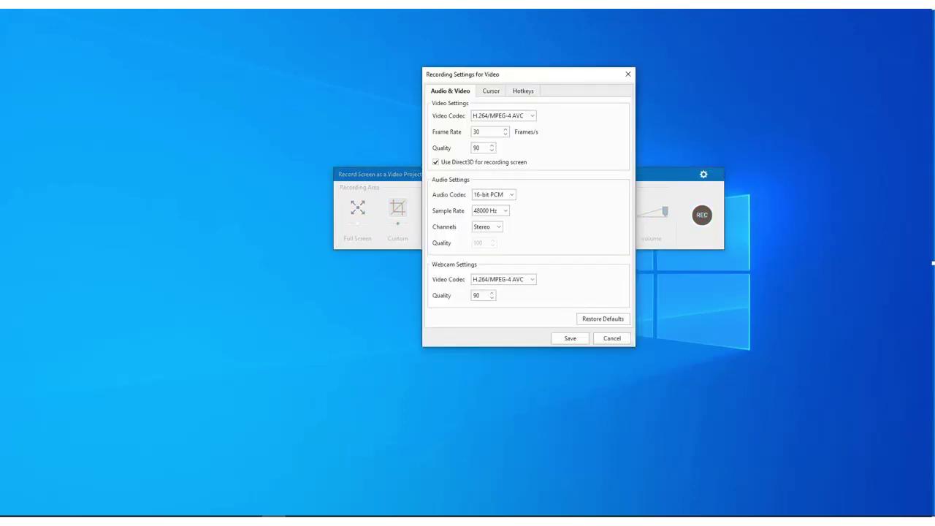
drag(487, 78, 457, 77)
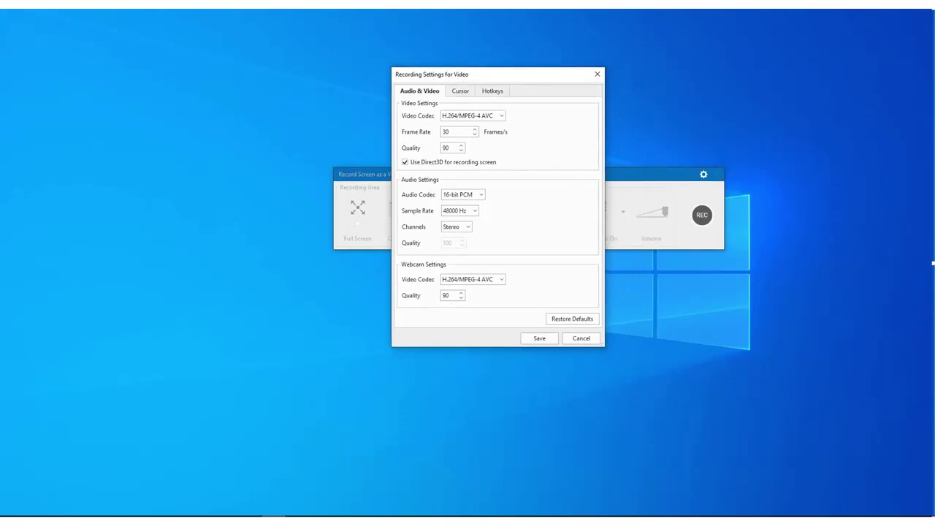
click(461, 91)
click(419, 91)
click(460, 90)
click(493, 90)
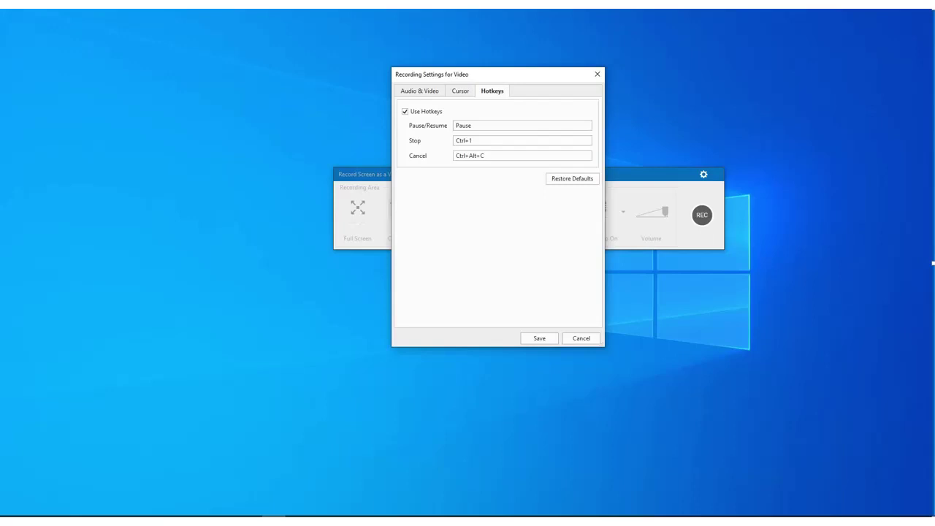
click(597, 74)
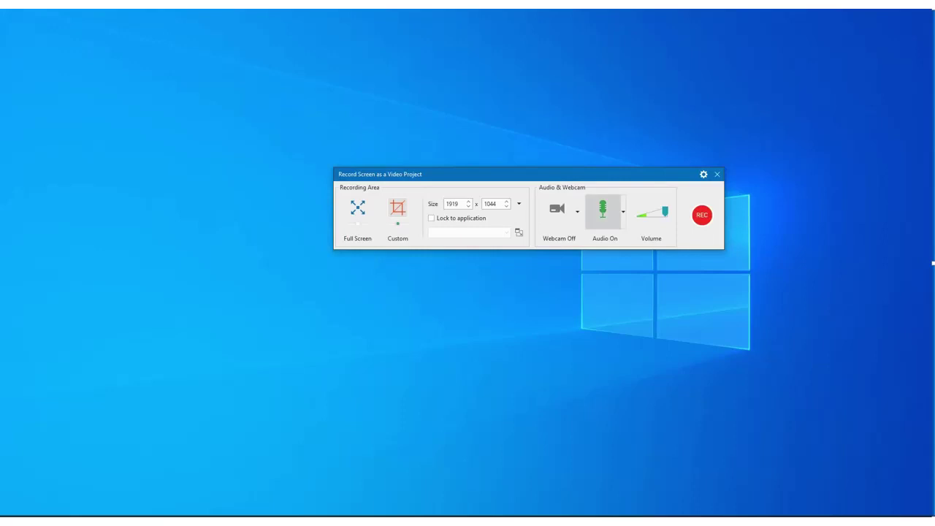
click(623, 212)
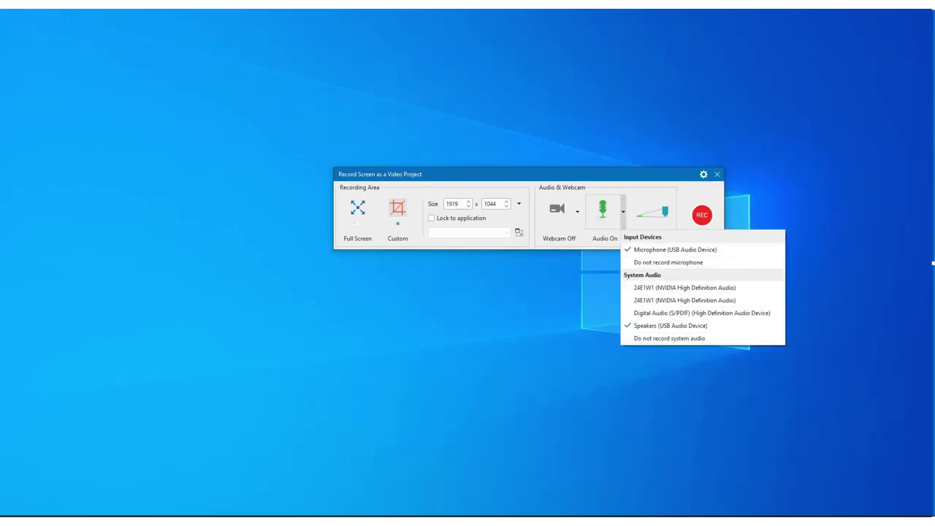
key(Escape)
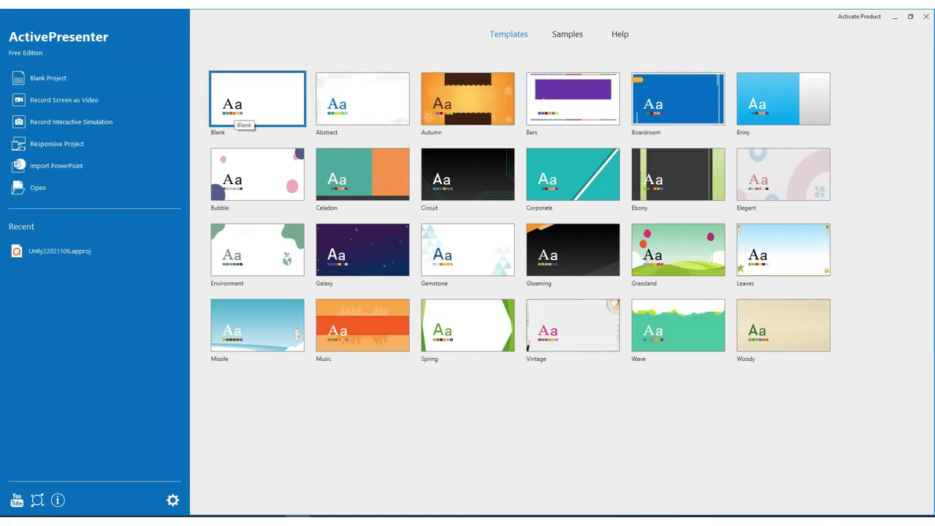
Start a new Untitled project from the Blank template and show the Insert tools.
click(239, 115)
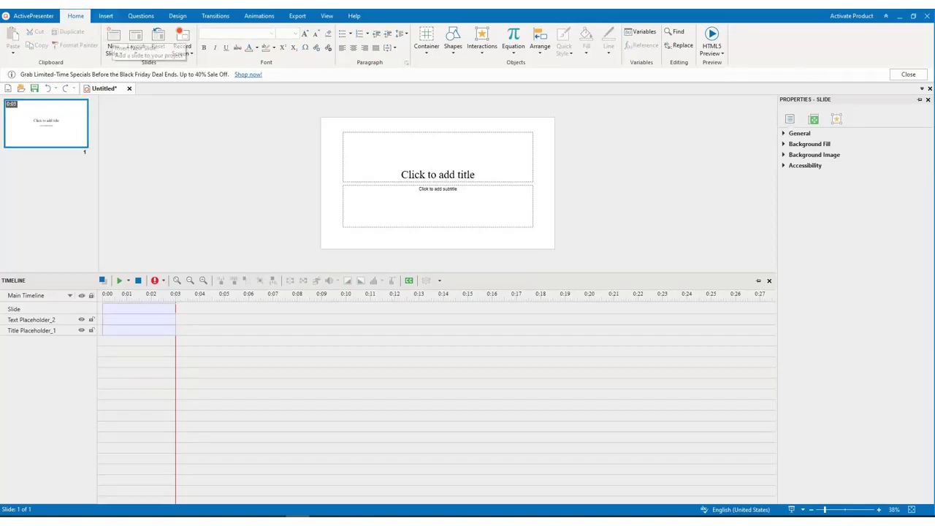
click(106, 15)
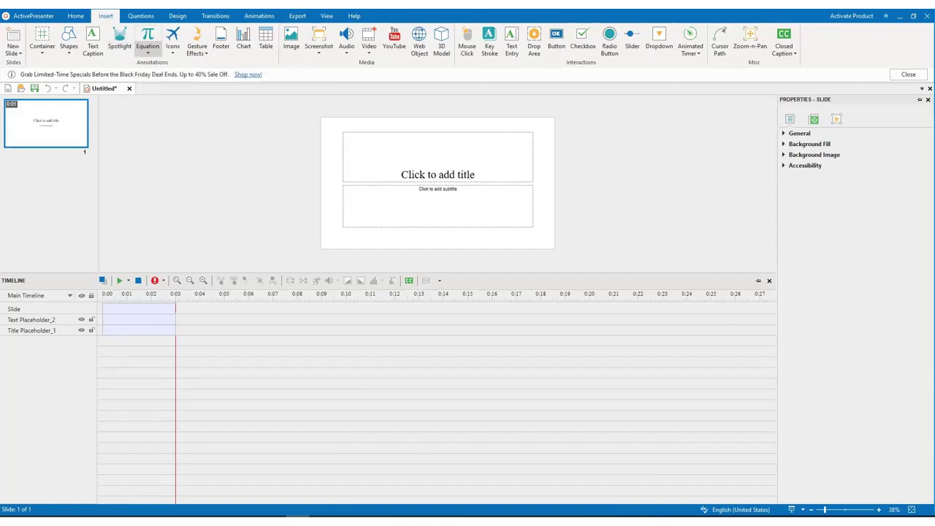
Browse the Equation, Icons, Gesture Effects and Screenshot dropdowns, closing each without inserting anything.
click(148, 50)
click(147, 49)
click(173, 44)
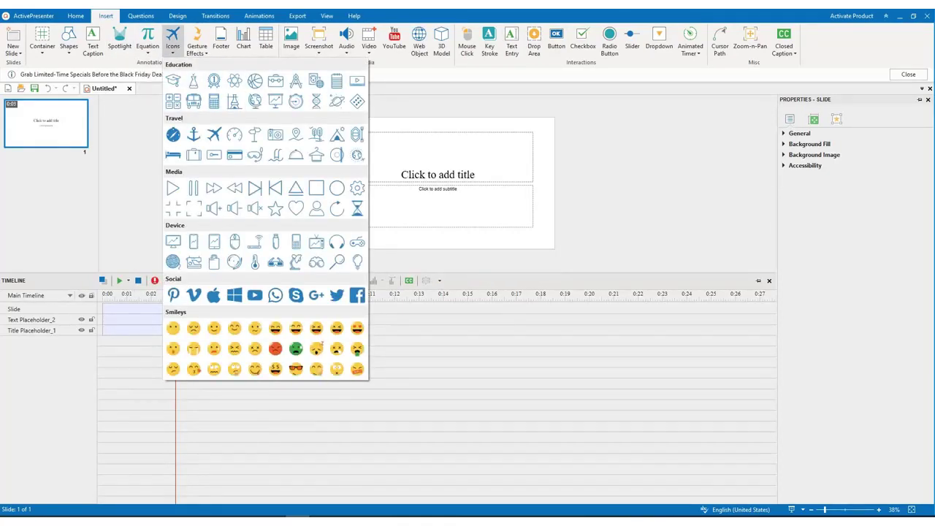
click(197, 42)
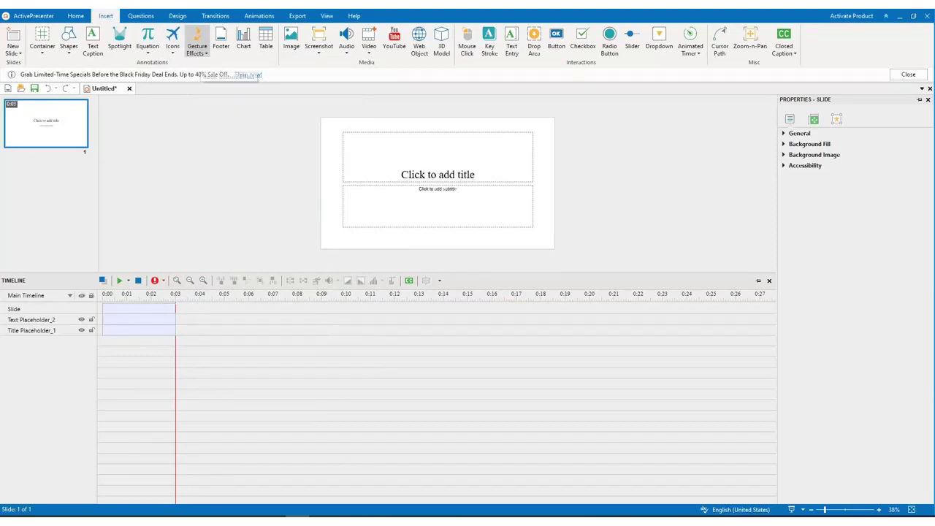
click(196, 47)
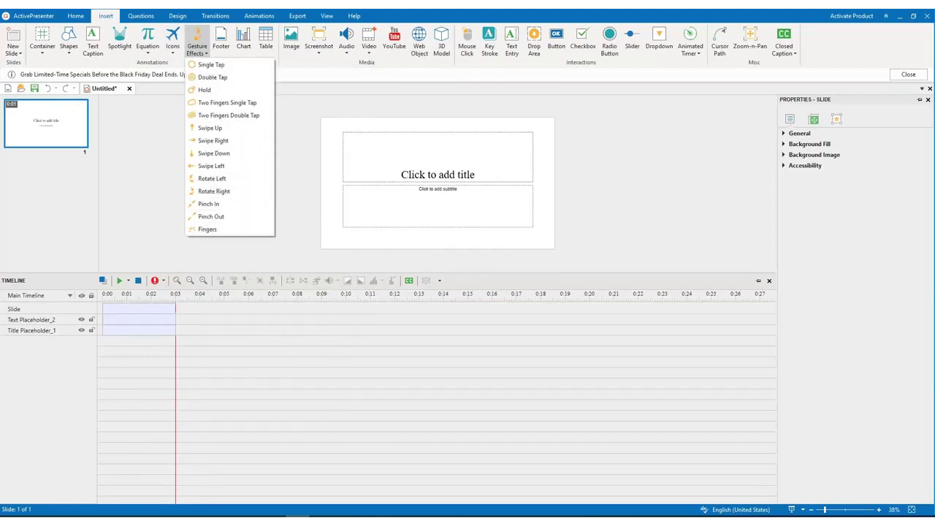
key(Escape)
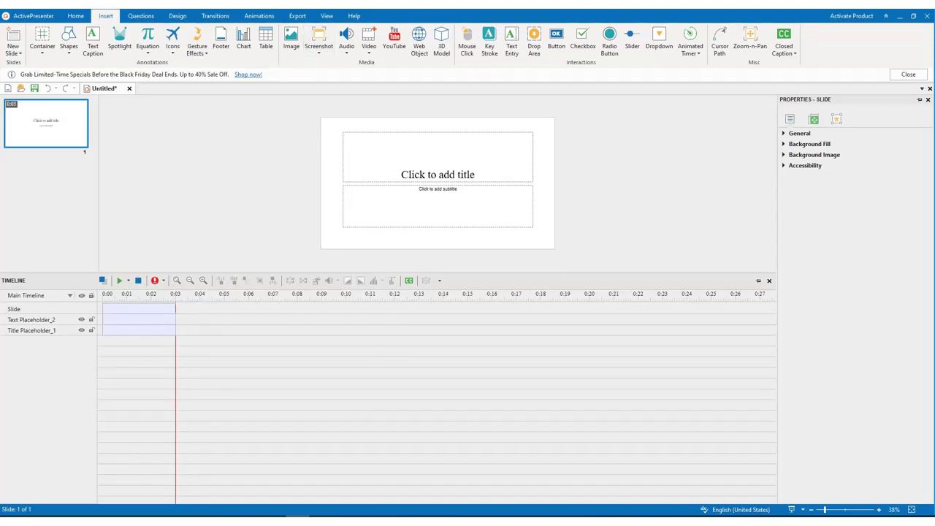
click(319, 48)
mouse_move(343, 115)
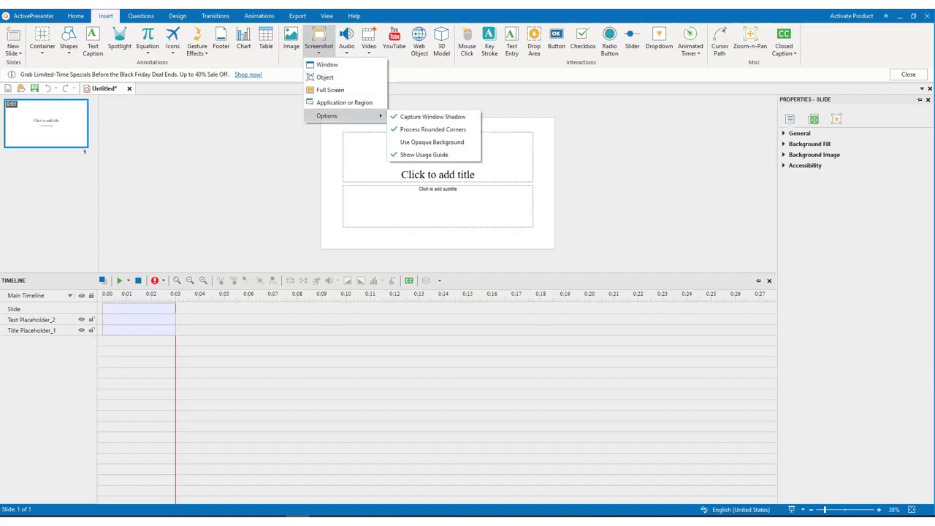
key(Escape)
key(Escape)
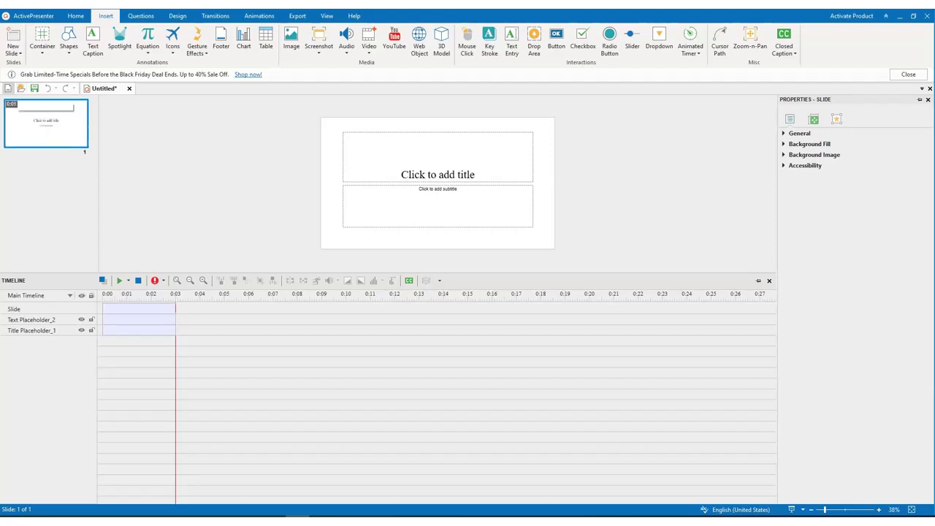
Create a second blank project, Untitled1, and toggle between it and Untitled with Ctrl+Tab.
key(ctrl+n)
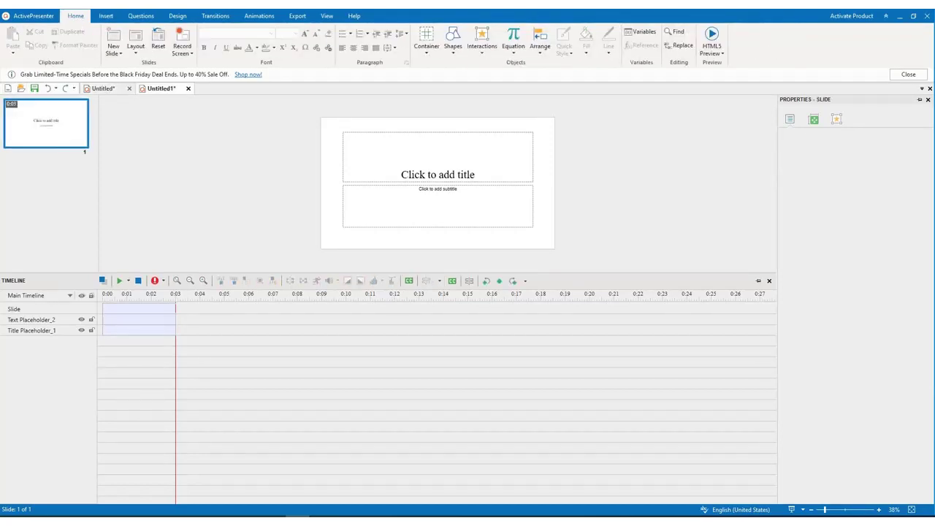
key(ctrl+Tab)
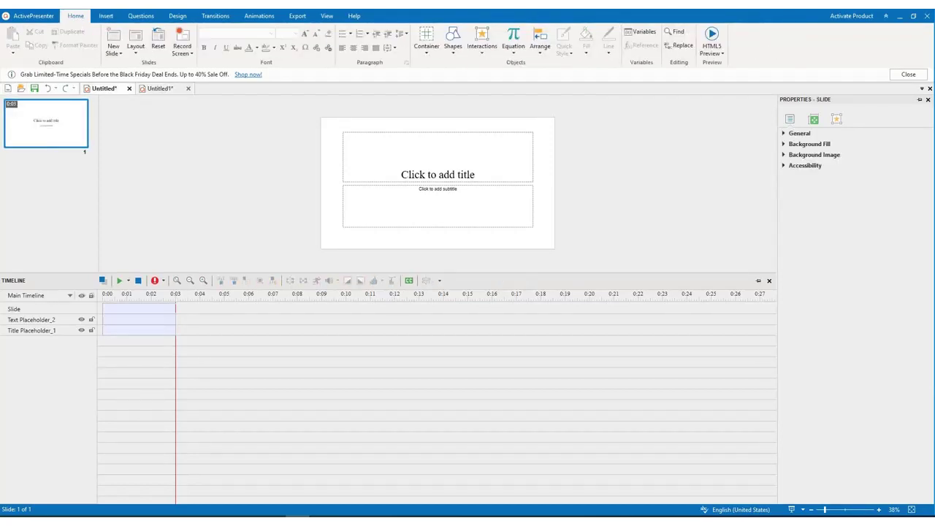
key(ctrl+Tab)
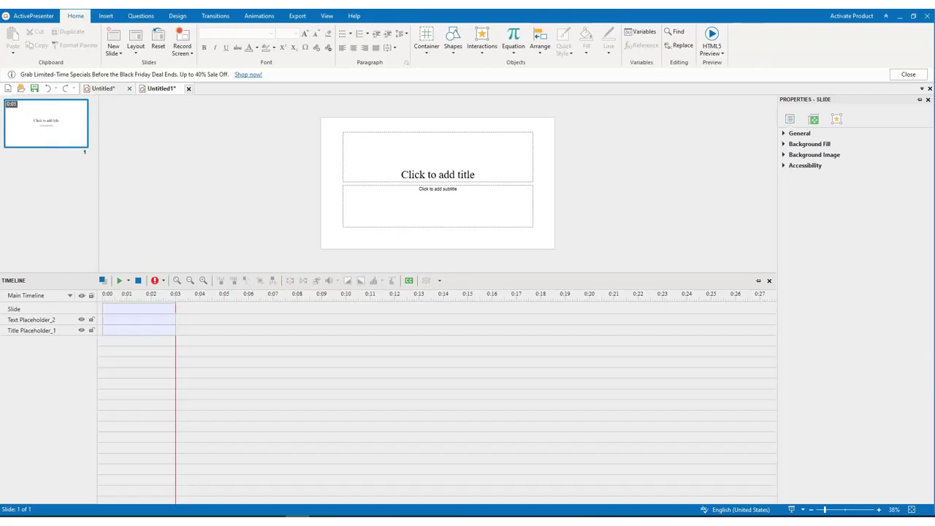
Close Untitled1 without saving, then add a Blank layout second slide to Untitled.
key(ctrl+w)
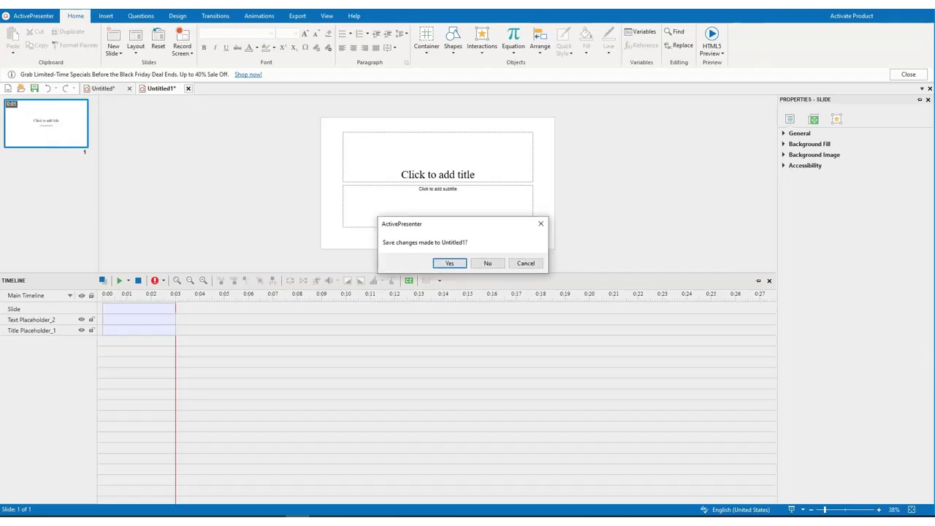
key(n)
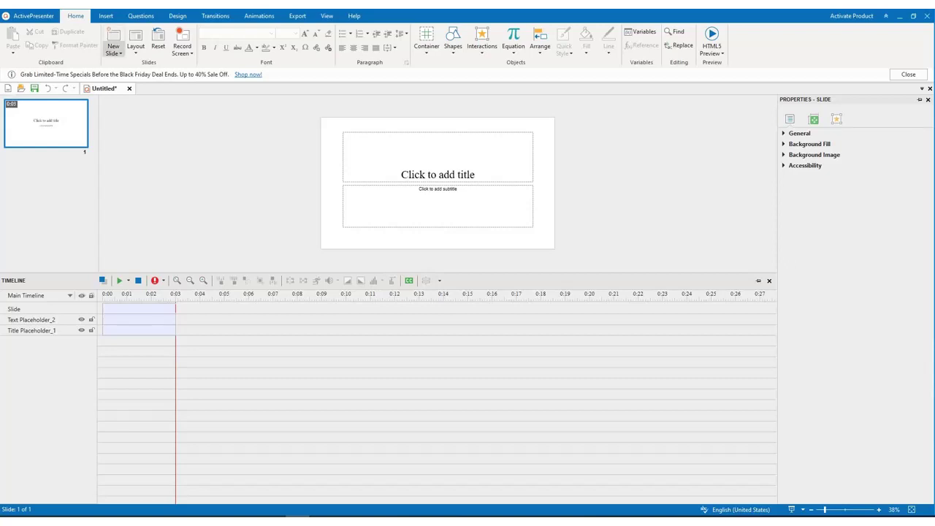
click(114, 48)
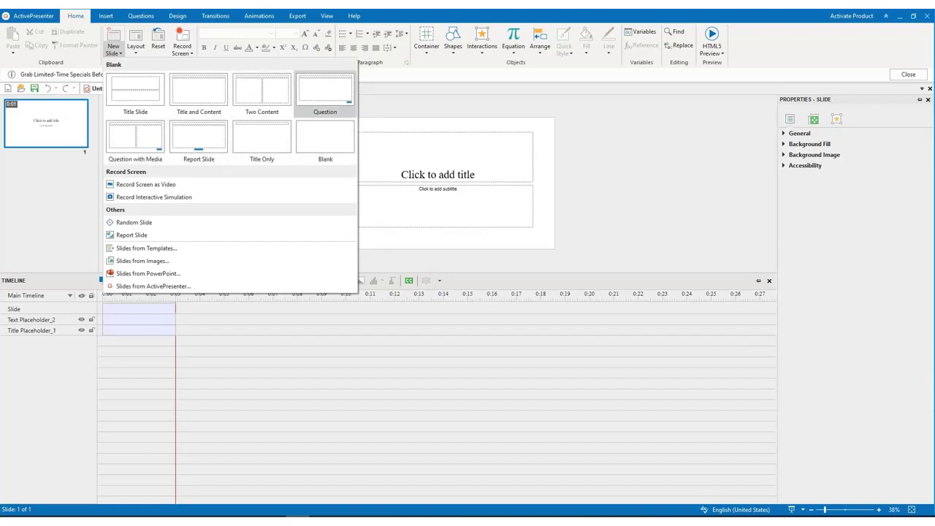
click(325, 137)
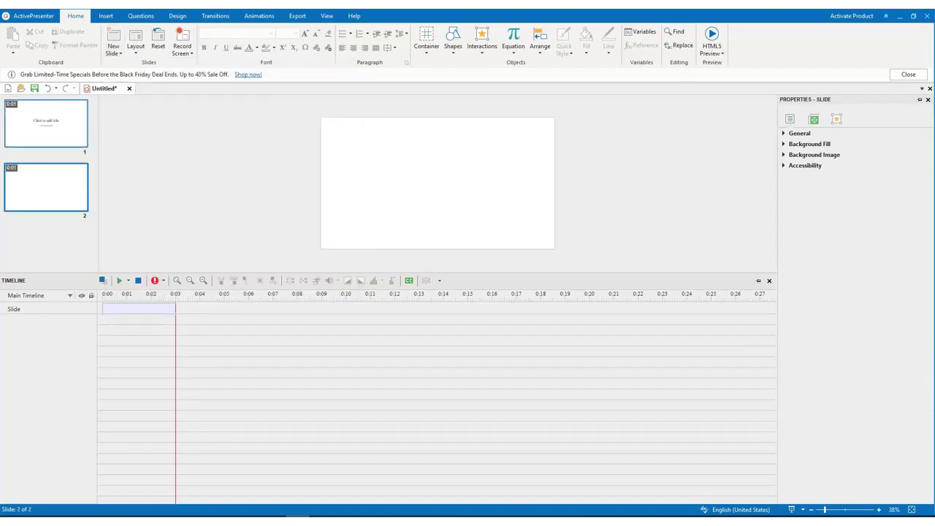
click(45, 124)
click(46, 197)
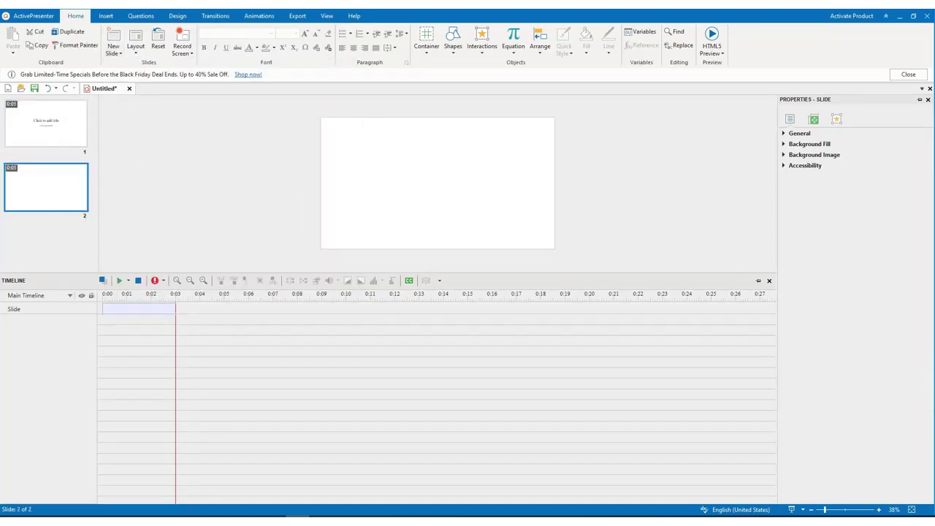
Apply a Wipe transition to slide 1 and select its 0:03.000 slide duration value.
click(216, 15)
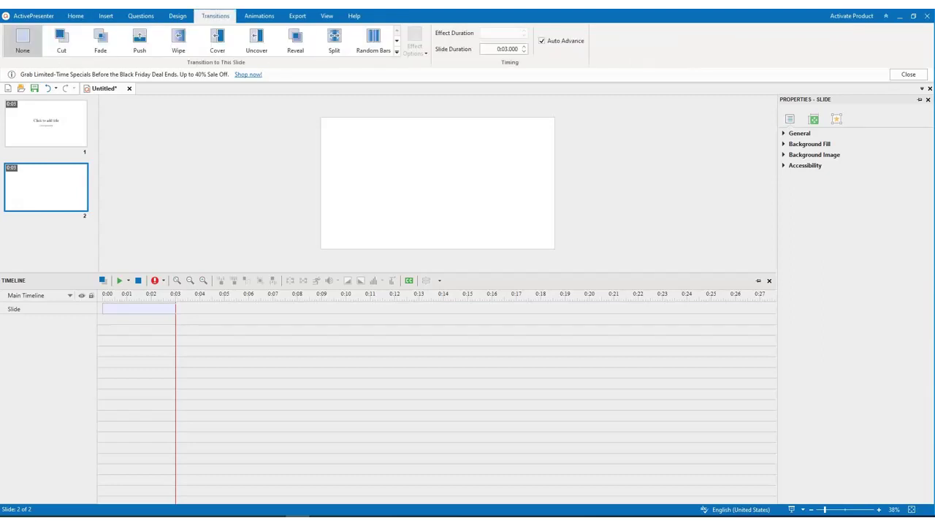
click(45, 124)
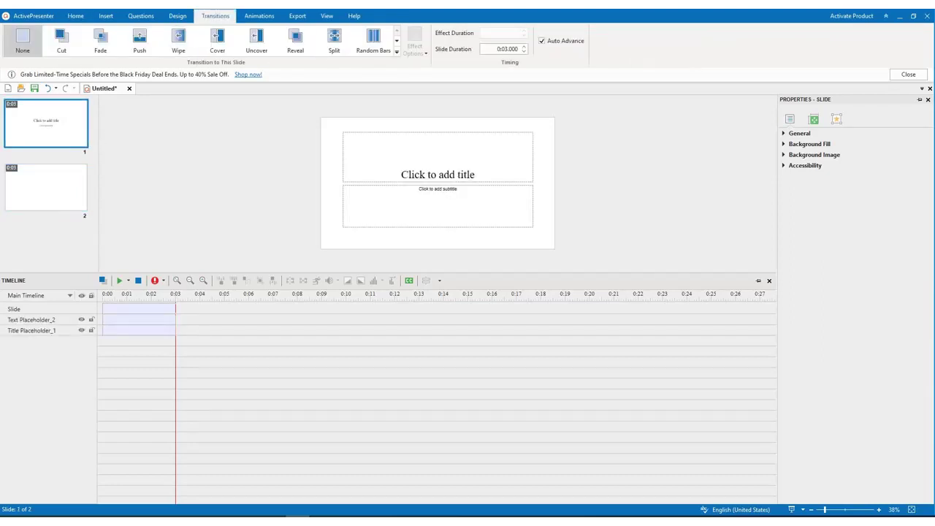
click(178, 41)
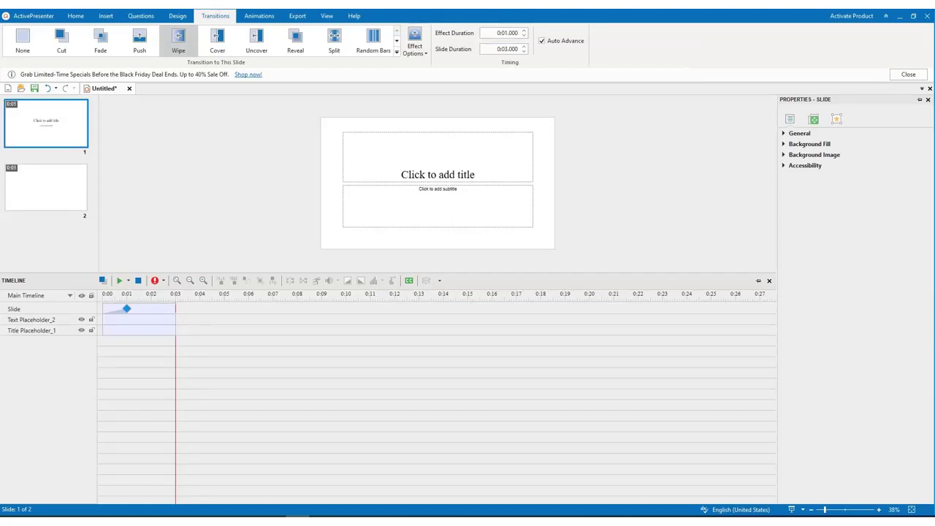
drag(498, 49, 517, 49)
click(259, 15)
click(297, 15)
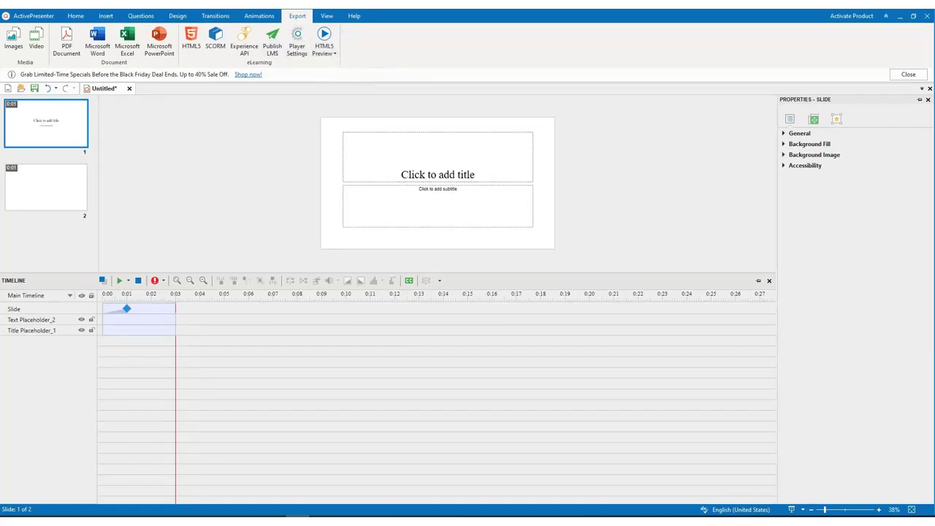
Preview slide 1's Wipe and Cover transitions, then switch it to Random Bars.
click(216, 16)
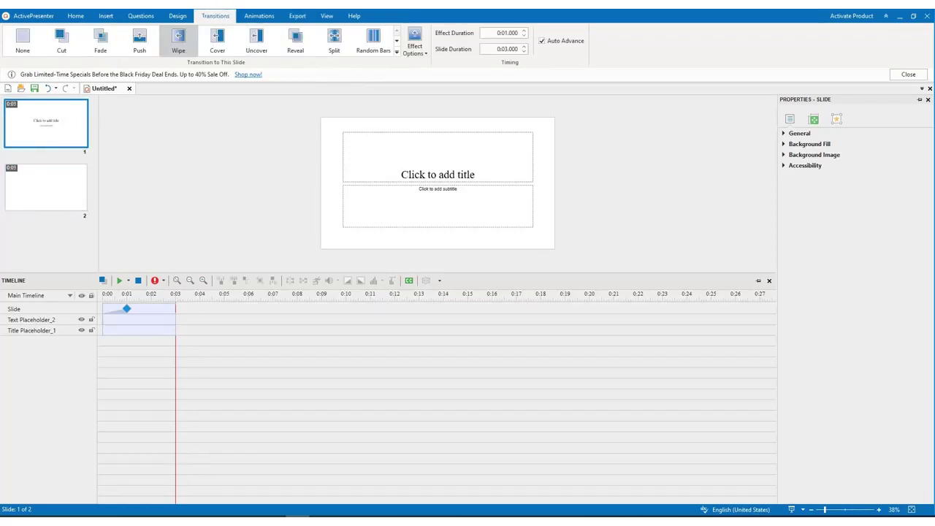
click(47, 187)
click(46, 125)
click(119, 280)
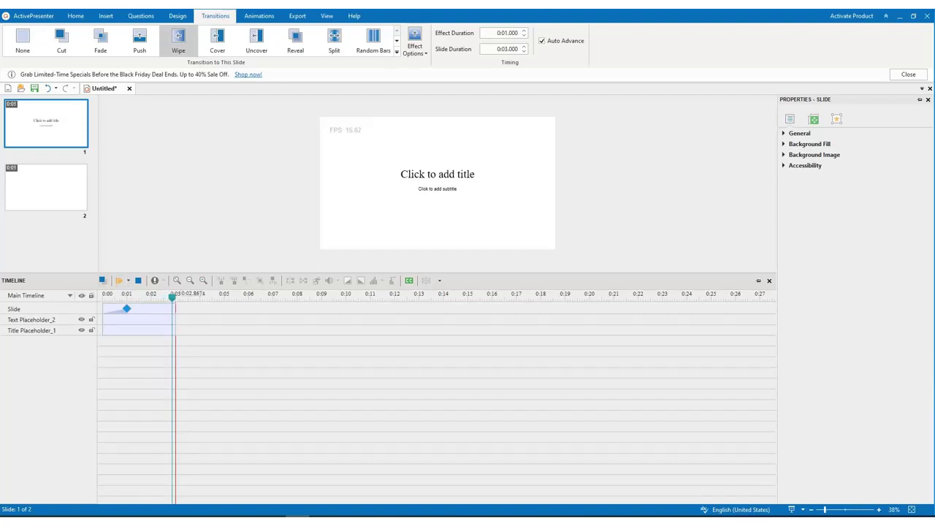
click(217, 40)
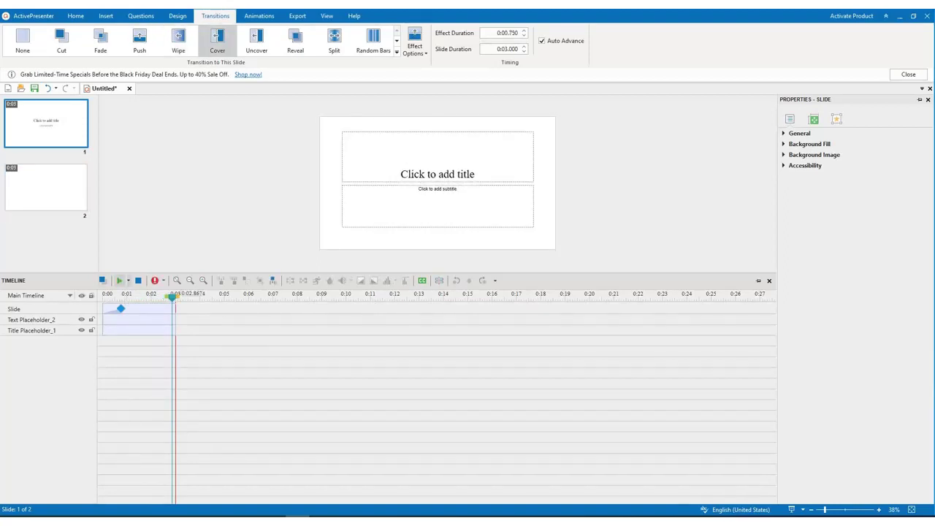
click(119, 280)
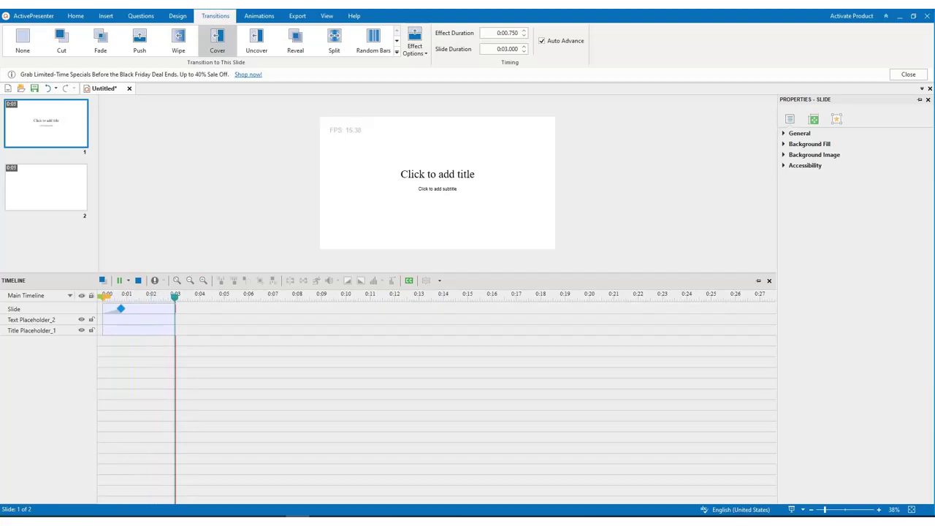
click(373, 40)
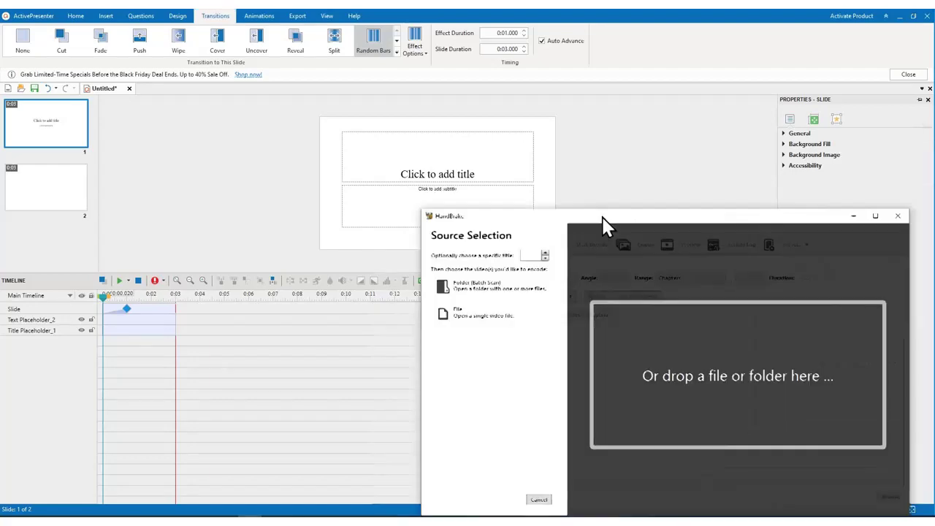
Move the HandBrake Source Selection window aside and close it without picking a source.
drag(606, 224, 356, 117)
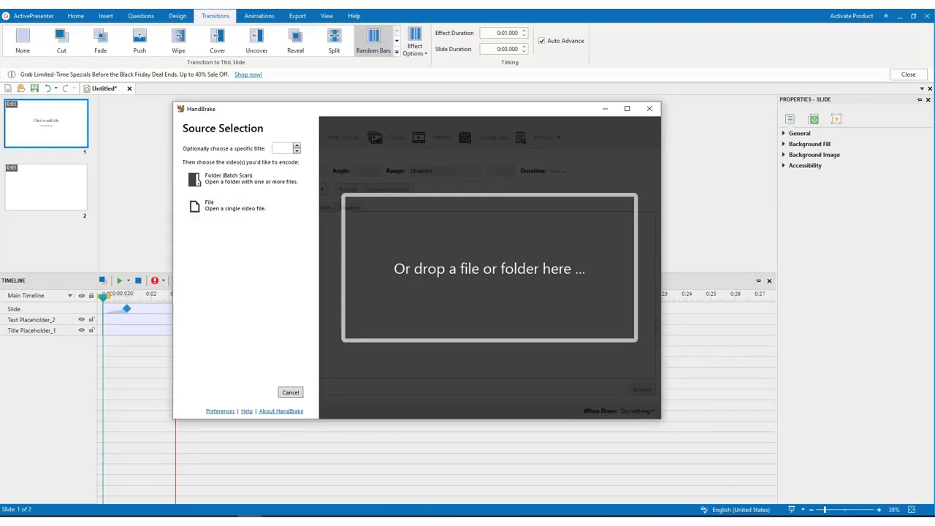
click(650, 108)
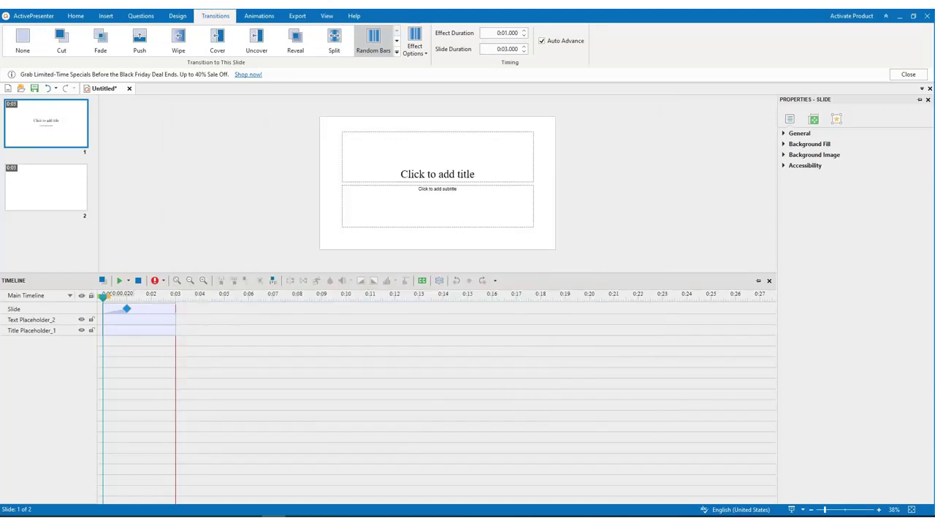
click(33, 15)
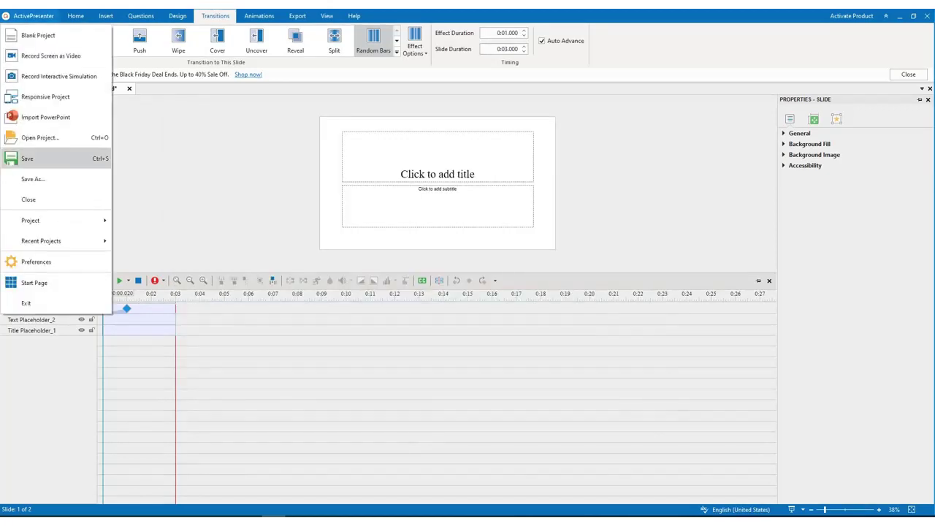
click(178, 236)
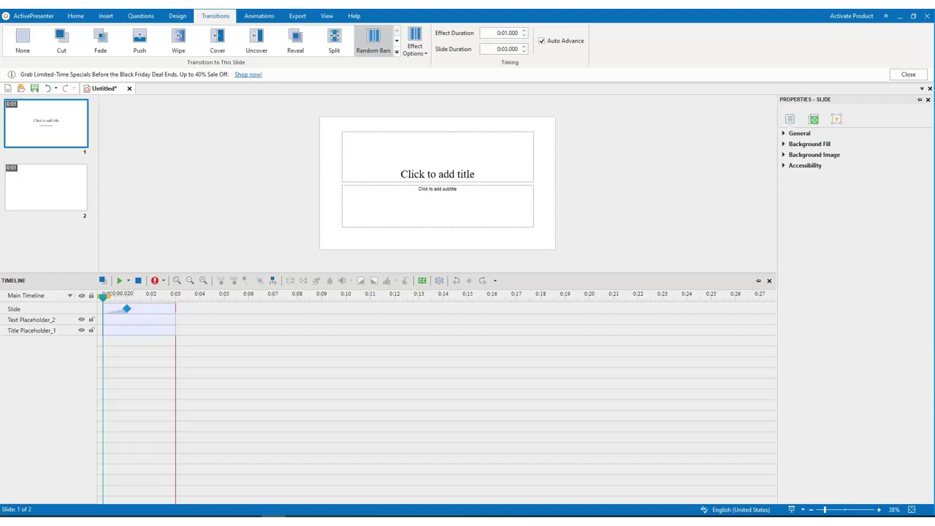
Cycle through the Animations, Questions, Design, Transitions and Export tabs, ending on Insert.
click(258, 15)
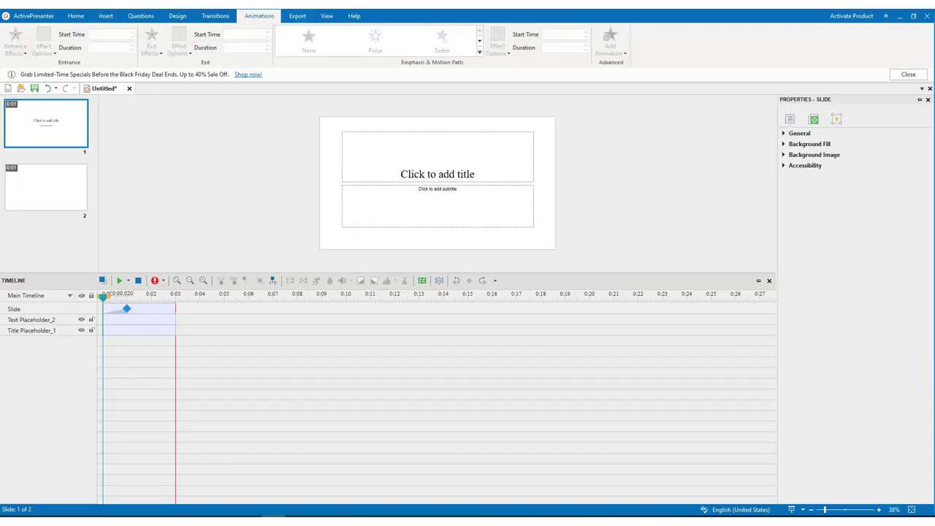
click(140, 16)
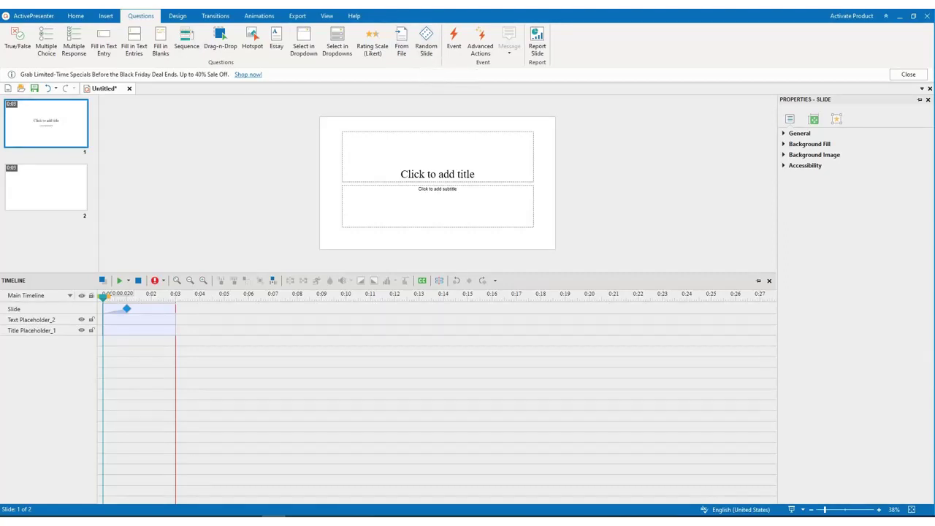
click(177, 16)
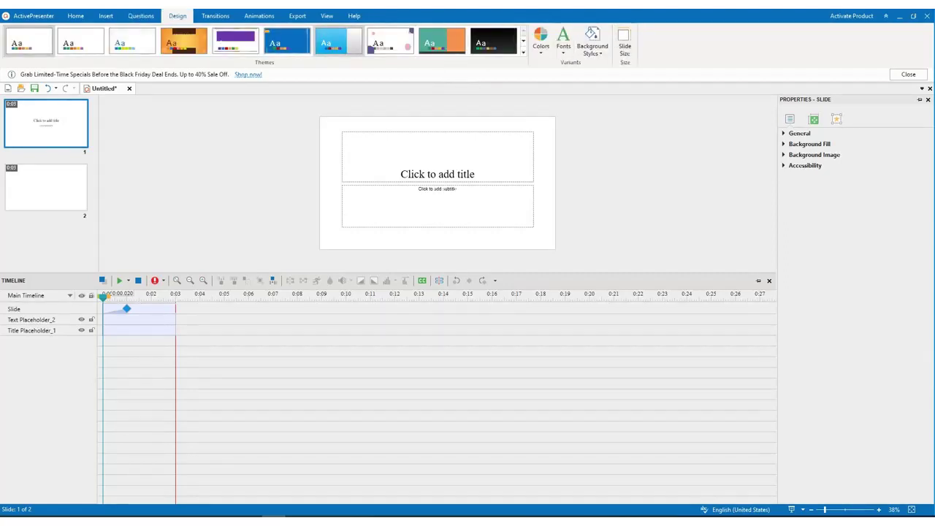
click(216, 15)
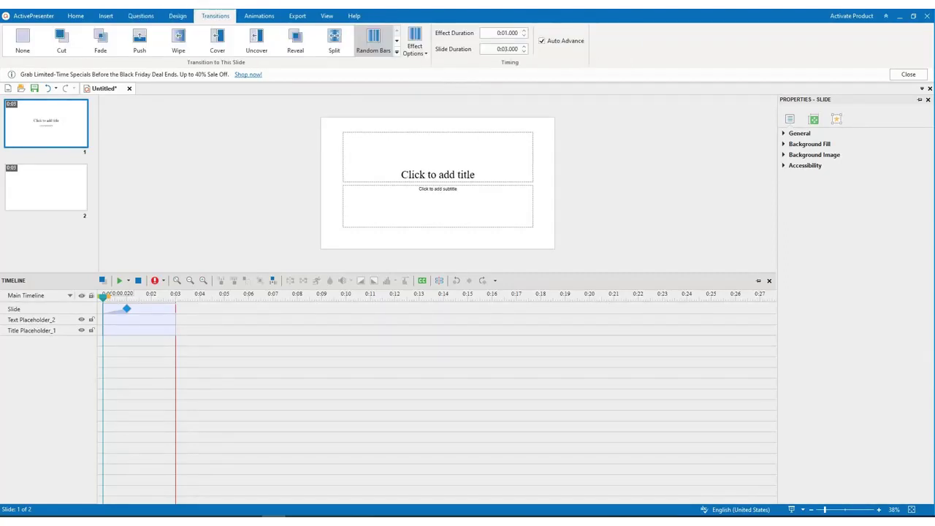
click(259, 15)
click(297, 15)
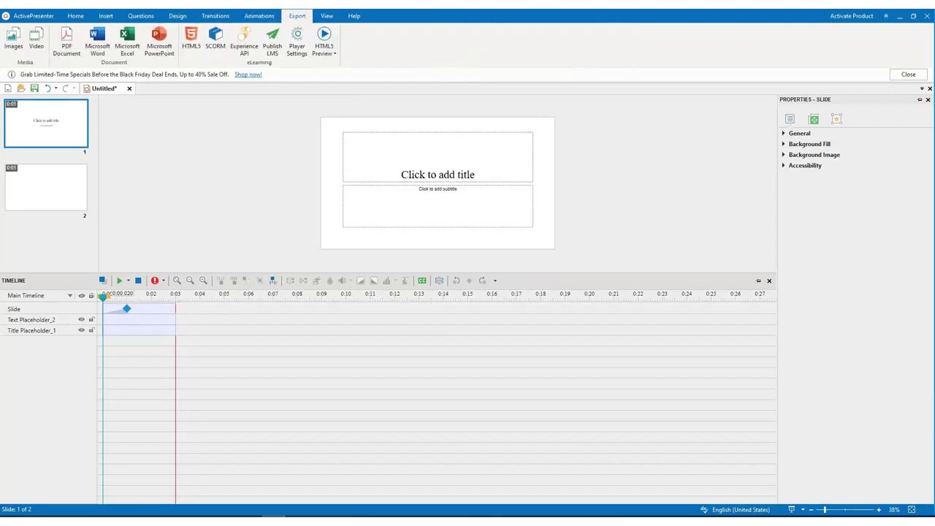
click(106, 15)
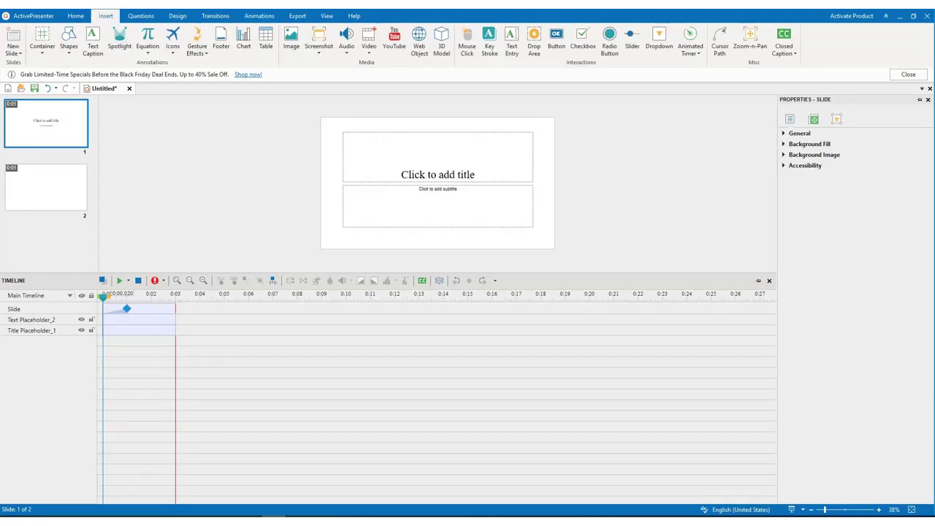